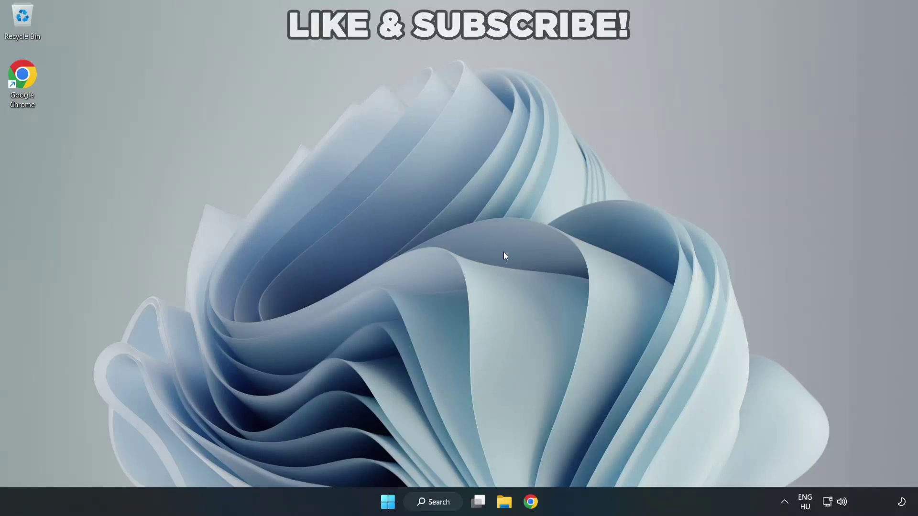
- Switch the audio output from CABLE Input to Speakers (High Definition Audio Device) in Quick Settings
{"action": "left_click", "coordinate": [843, 504]}
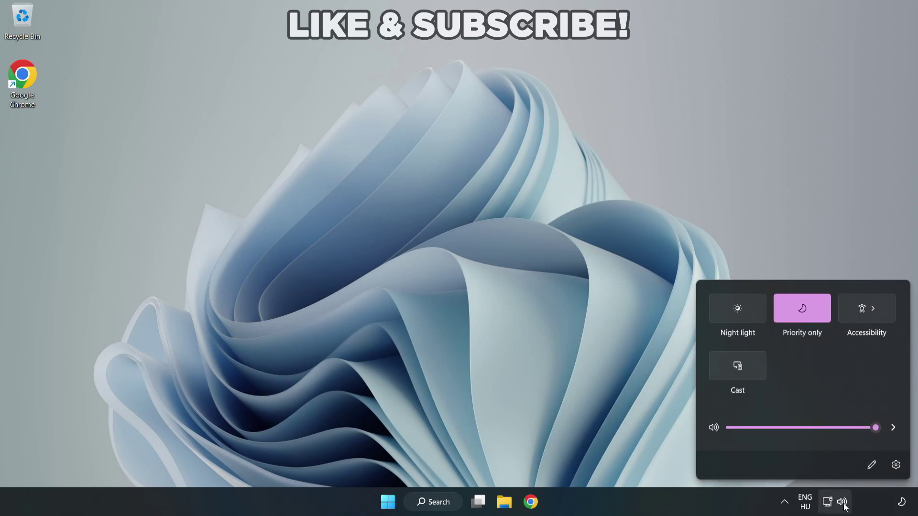
{"action": "left_click", "coordinate": [892, 430]}
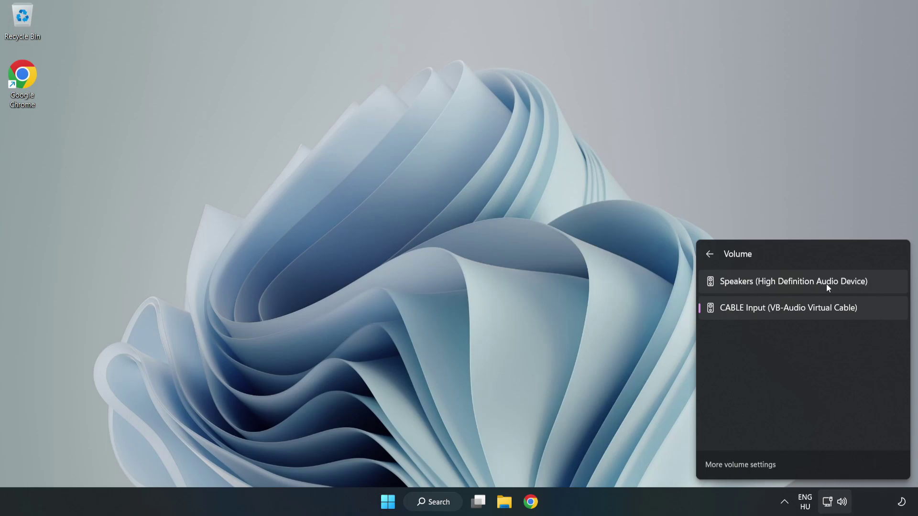
{"action": "left_click", "coordinate": [875, 286]}
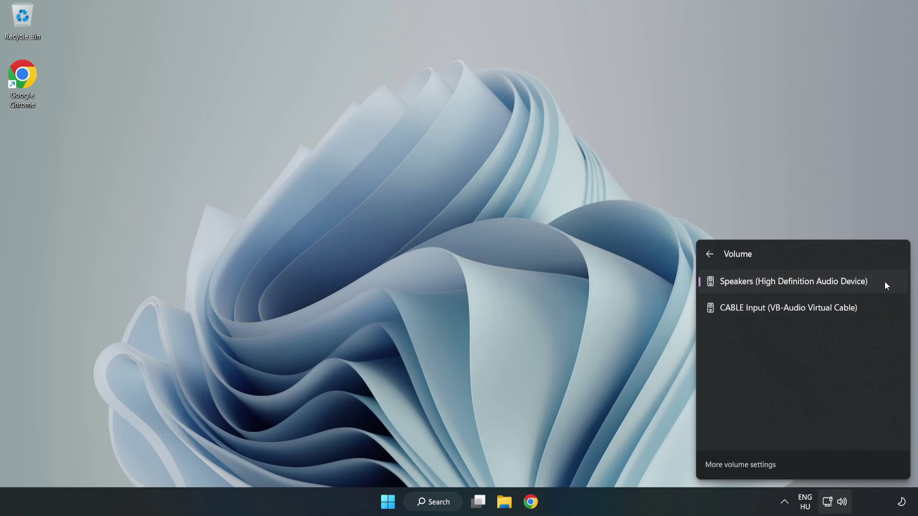
- Reset sound devices and app volumes to recommended defaults in the volume mixer, then close Settings
{"action": "left_click", "coordinate": [446, 246]}
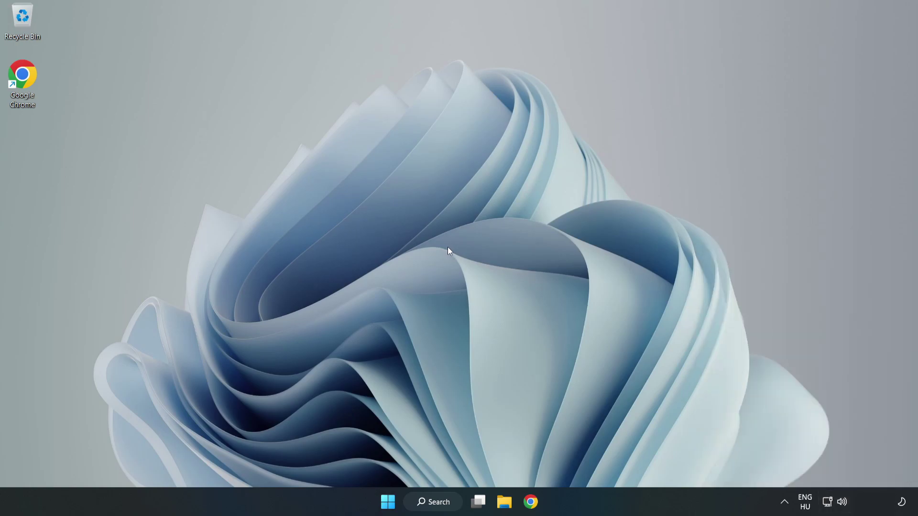
{"action": "right_click", "coordinate": [843, 503]}
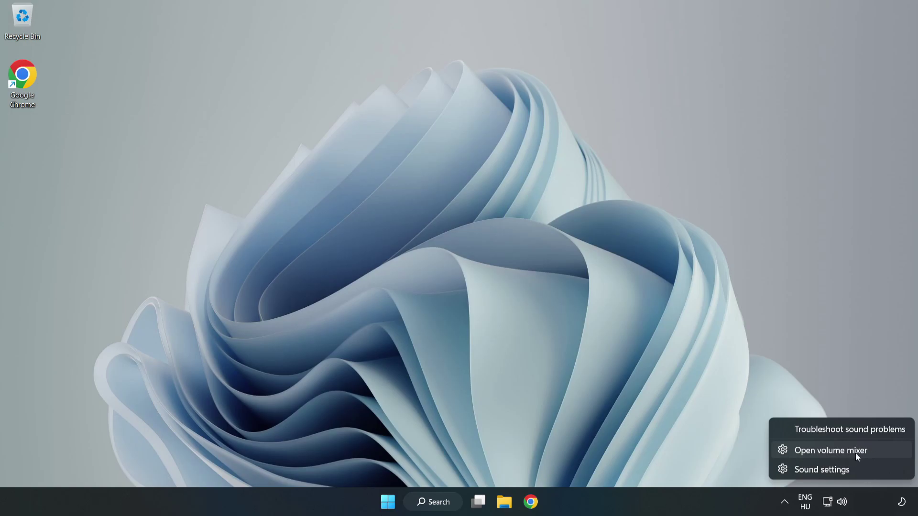
{"action": "left_click", "coordinate": [880, 453]}
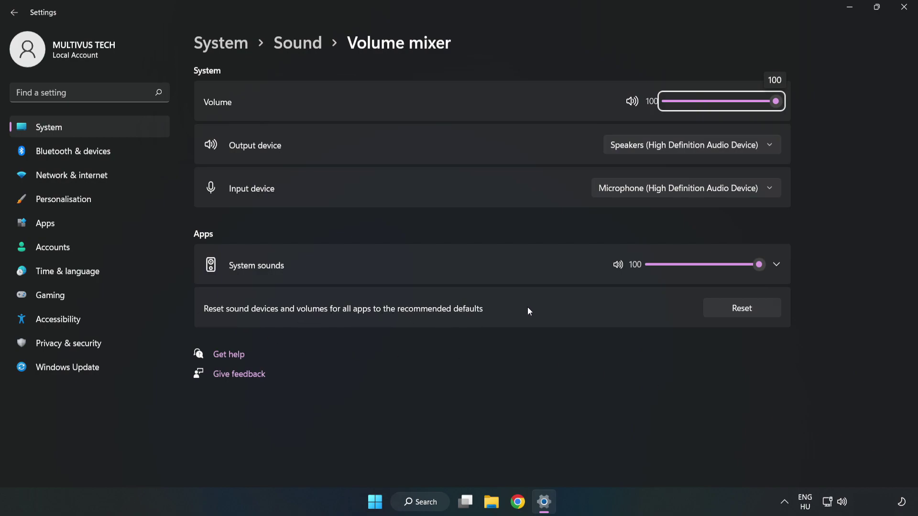
{"action": "left_click", "coordinate": [753, 315]}
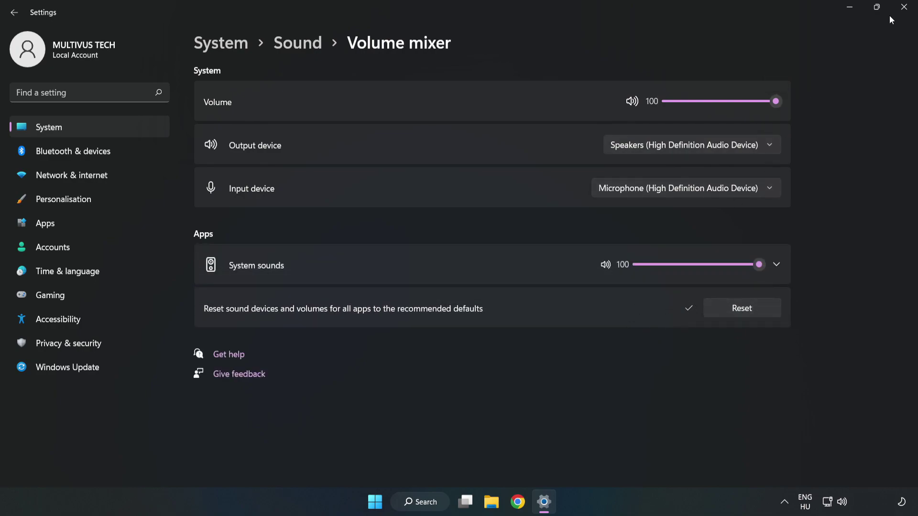
{"action": "left_click", "coordinate": [903, 9]}
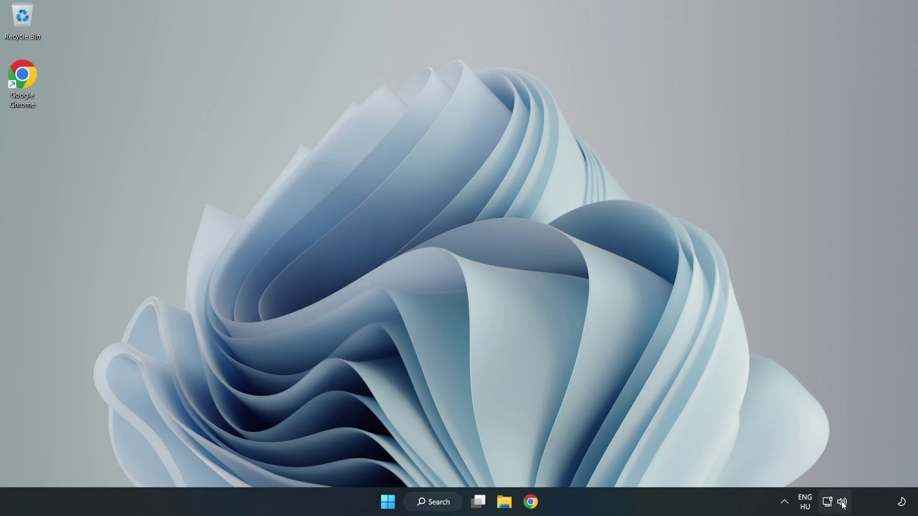
- Open the System > Sound settings page and scroll down to its Advanced section
{"action": "right_click", "coordinate": [843, 503]}
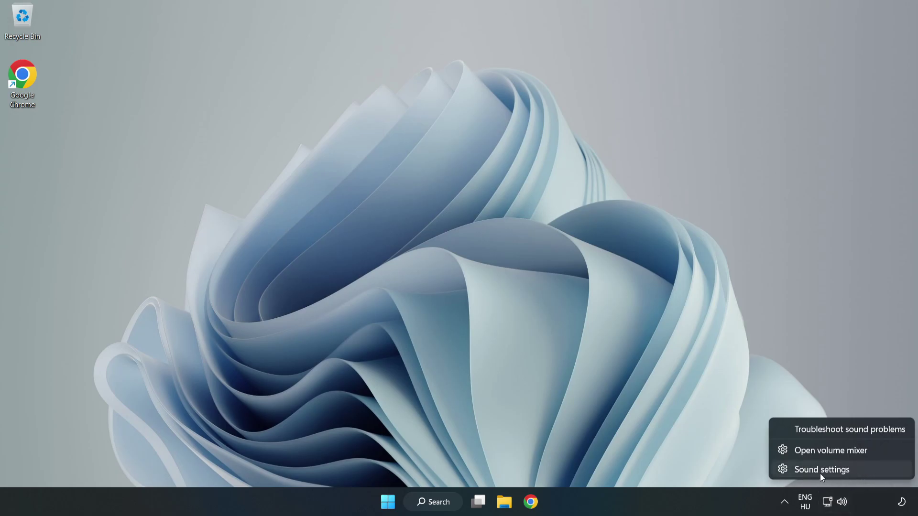
{"action": "left_click", "coordinate": [856, 473]}
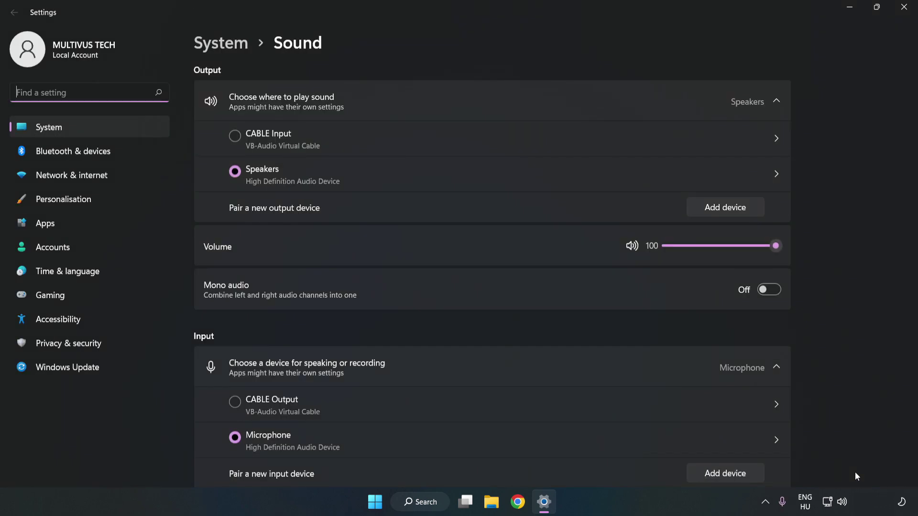
{"action": "left_click", "coordinate": [776, 246]}
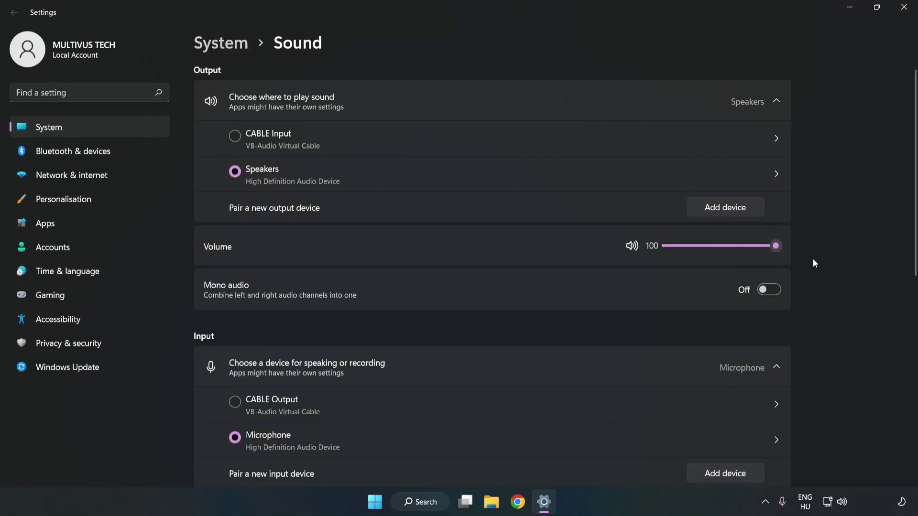
{"action": "scroll", "coordinate": [894, 232], "scroll_direction": "down", "scroll_amount": 5}
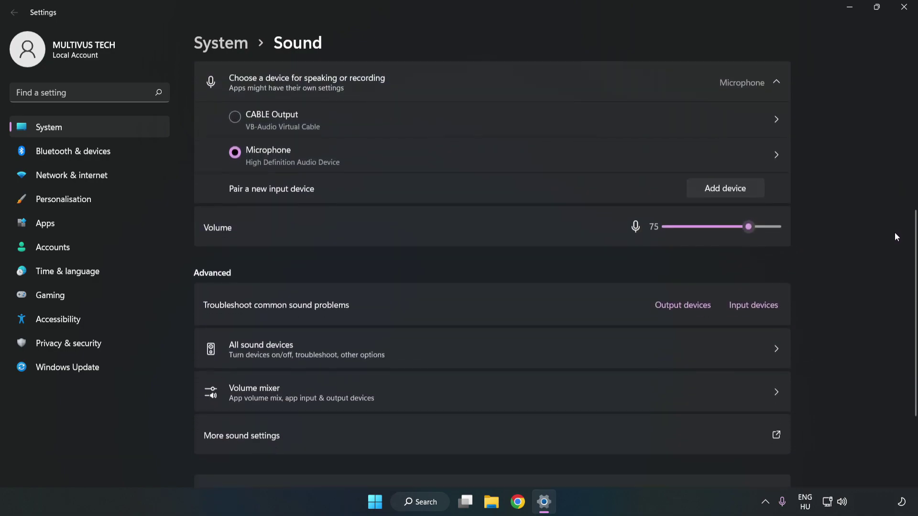
{"action": "scroll", "coordinate": [894, 232], "scroll_direction": "down", "scroll_amount": 1}
{"action": "scroll", "coordinate": [894, 236], "scroll_direction": "down", "scroll_amount": 1}
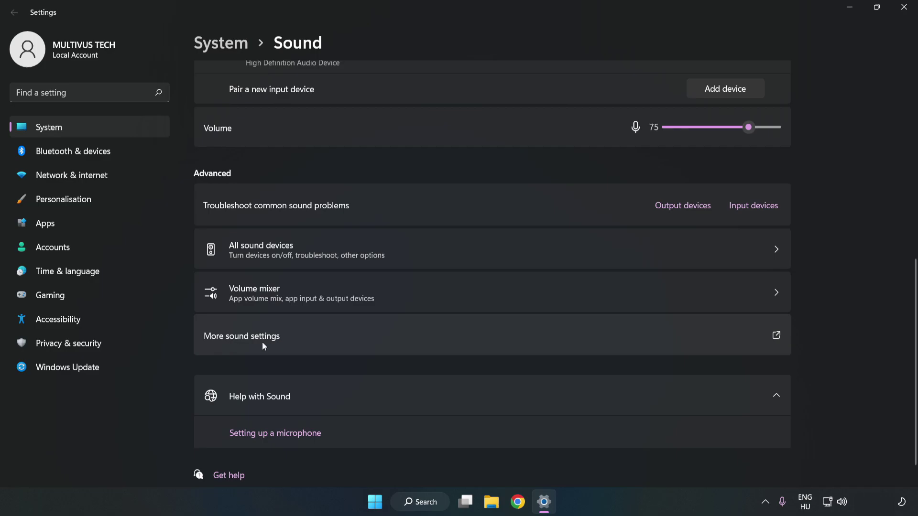
- Open the classic Sound dialog and disable the CABLE Input playback device
{"action": "left_click", "coordinate": [400, 343]}
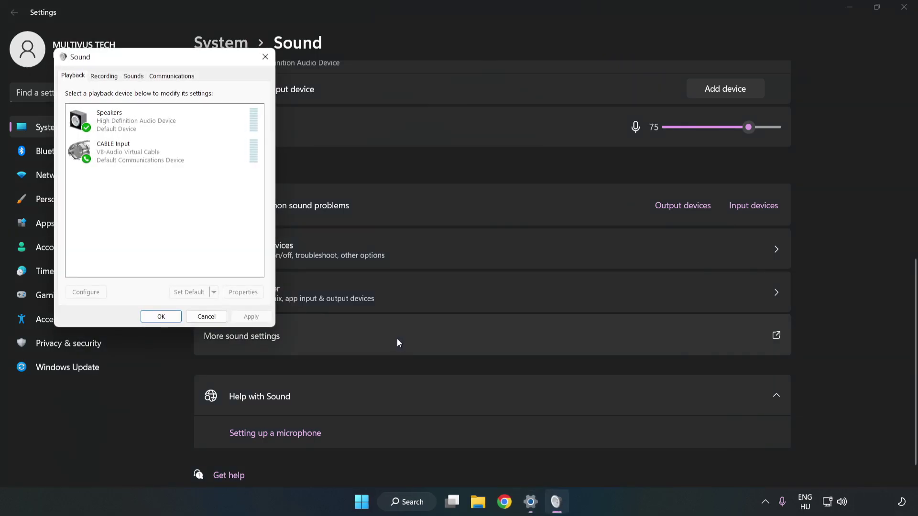
{"action": "left_click_drag", "start_coordinate": [193, 63], "coordinate": [475, 120]}
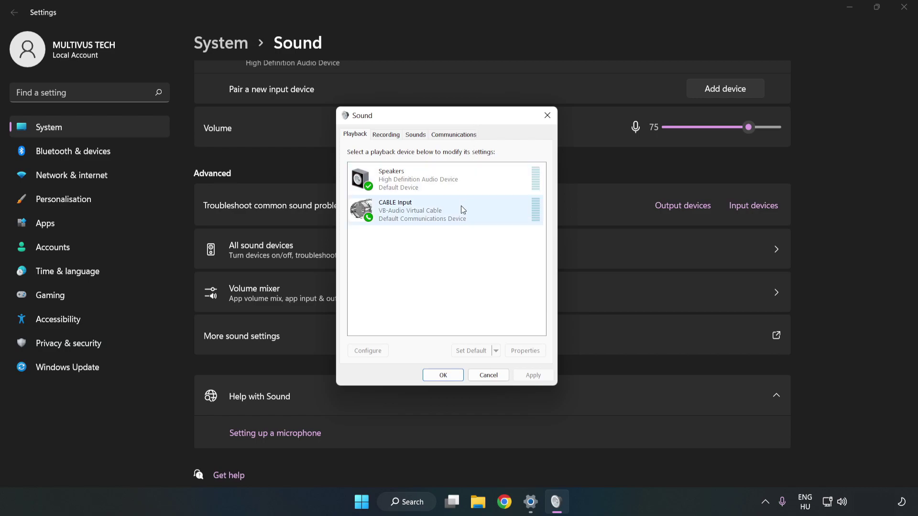
{"action": "left_click", "coordinate": [366, 210]}
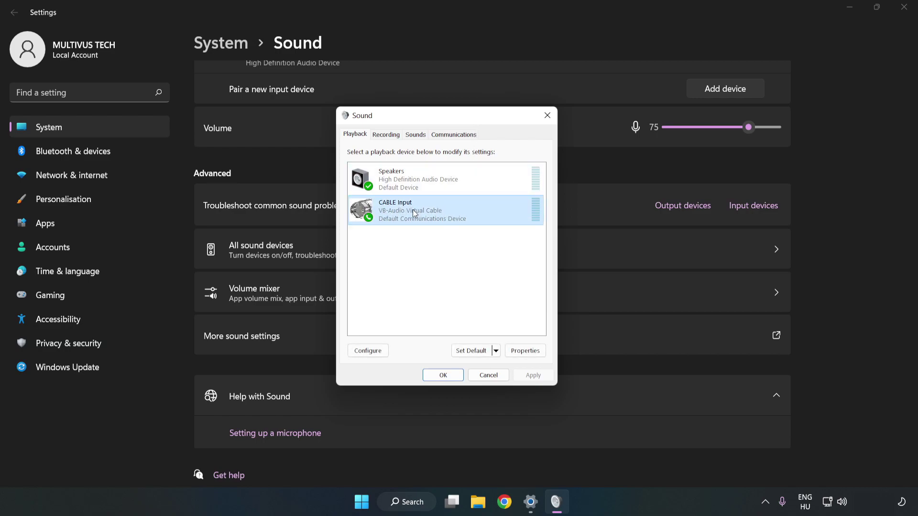
{"action": "right_click", "coordinate": [459, 210]}
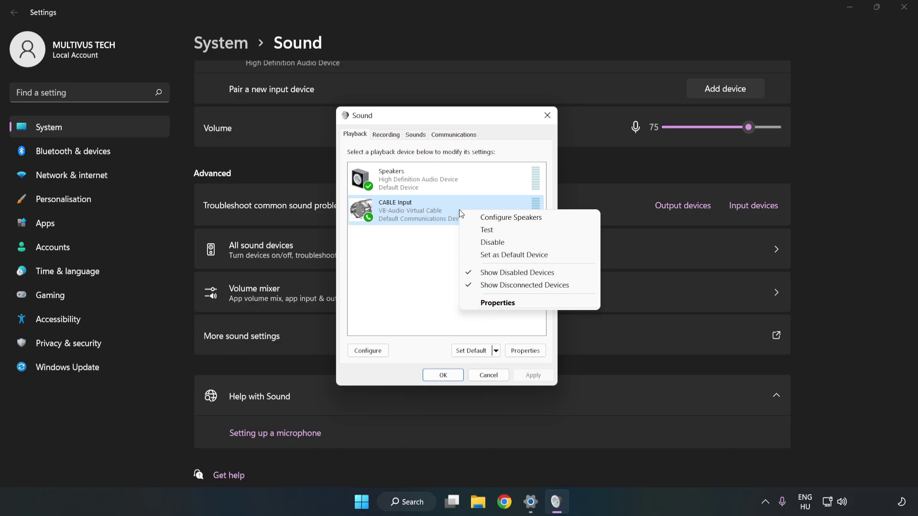
{"action": "left_click", "coordinate": [514, 244]}
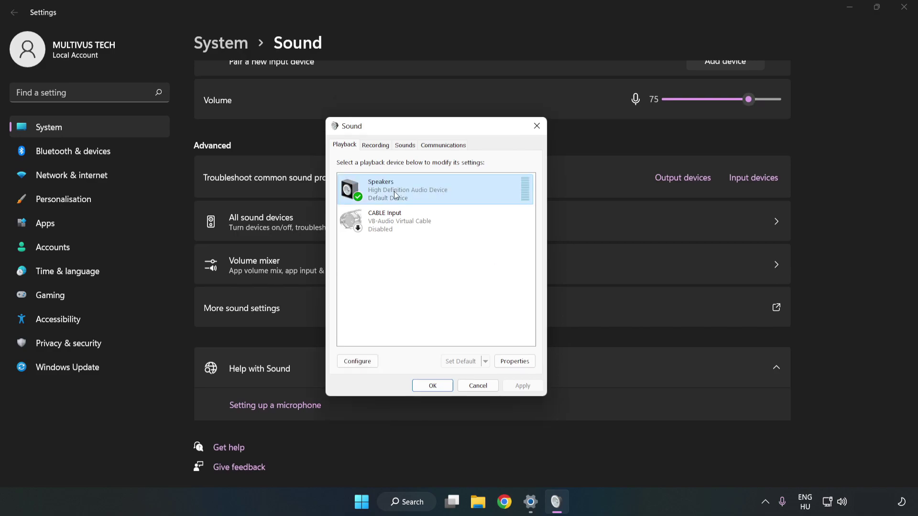
- Set up Speakers as 7.1 Surround, keeping all optional and full-range speakers enabled
{"action": "right_click", "coordinate": [468, 189]}
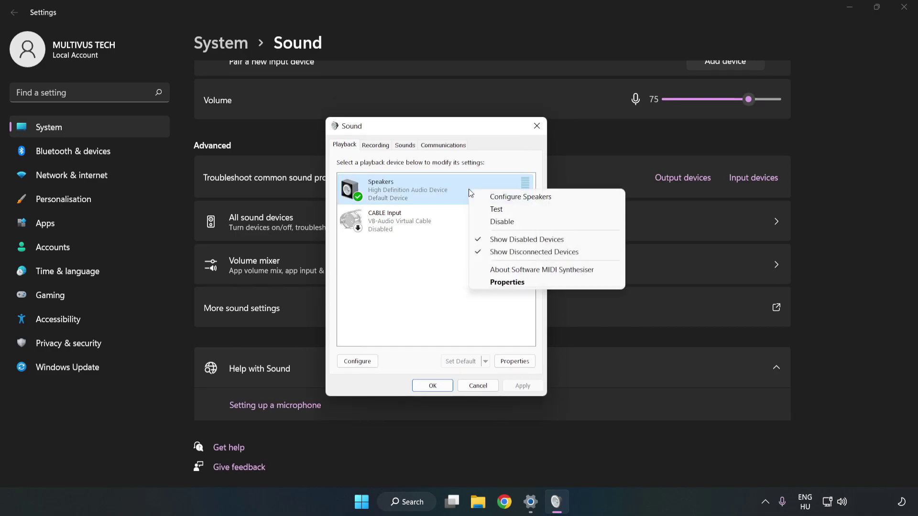
{"action": "left_click", "coordinate": [522, 197]}
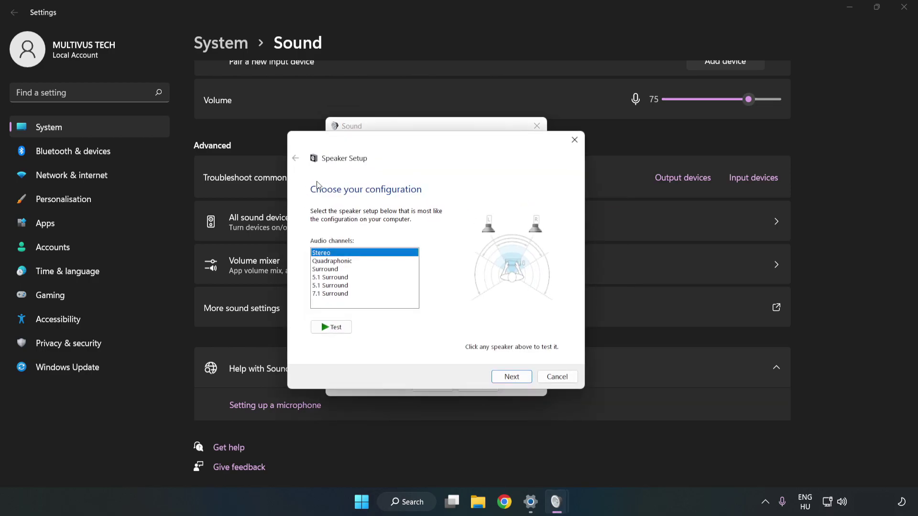
{"action": "left_click", "coordinate": [338, 261]}
{"action": "left_click", "coordinate": [338, 295]}
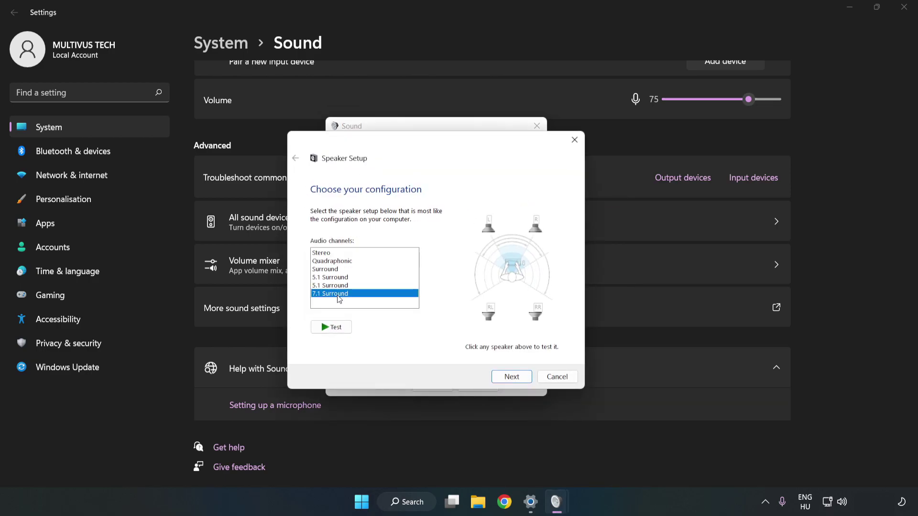
{"action": "left_click", "coordinate": [510, 377]}
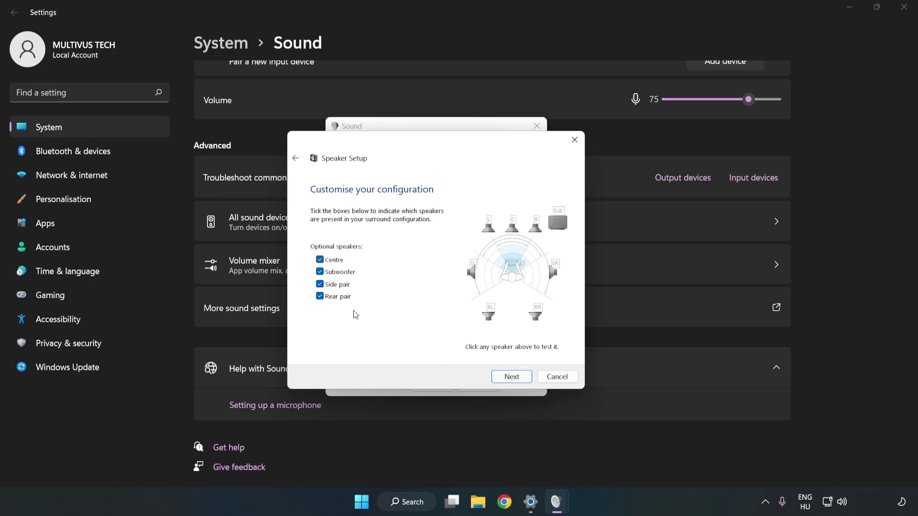
{"action": "left_click", "coordinate": [510, 377]}
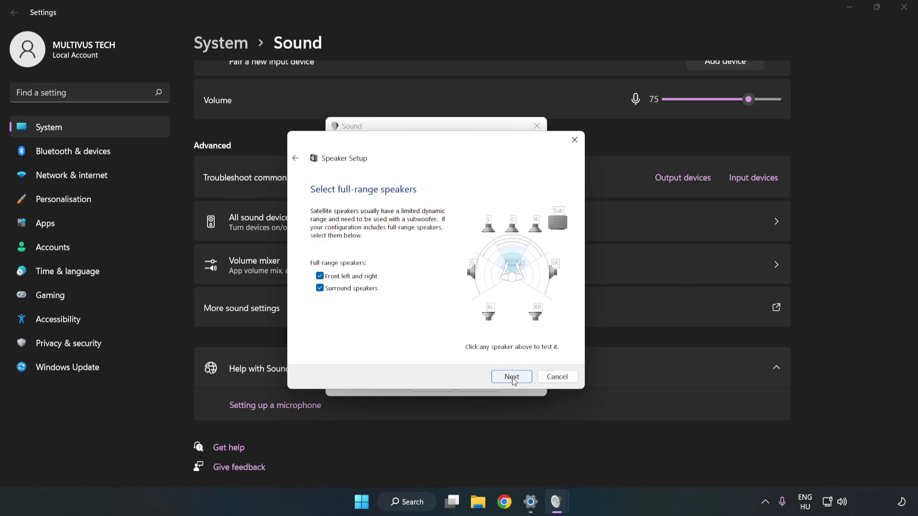
{"action": "left_click", "coordinate": [512, 377]}
{"action": "left_click", "coordinate": [513, 378]}
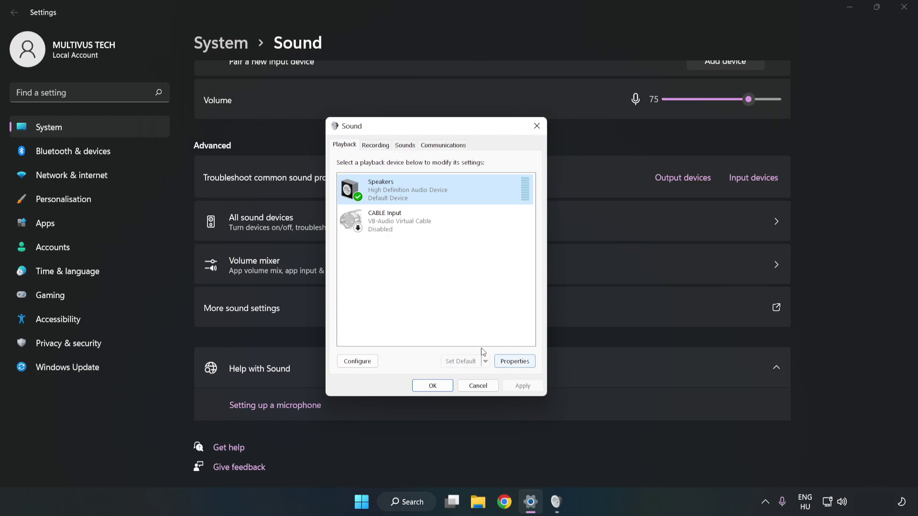
- Tick Disable all enhancements in the Speakers Properties Enhancements tab
{"action": "left_click", "coordinate": [521, 367]}
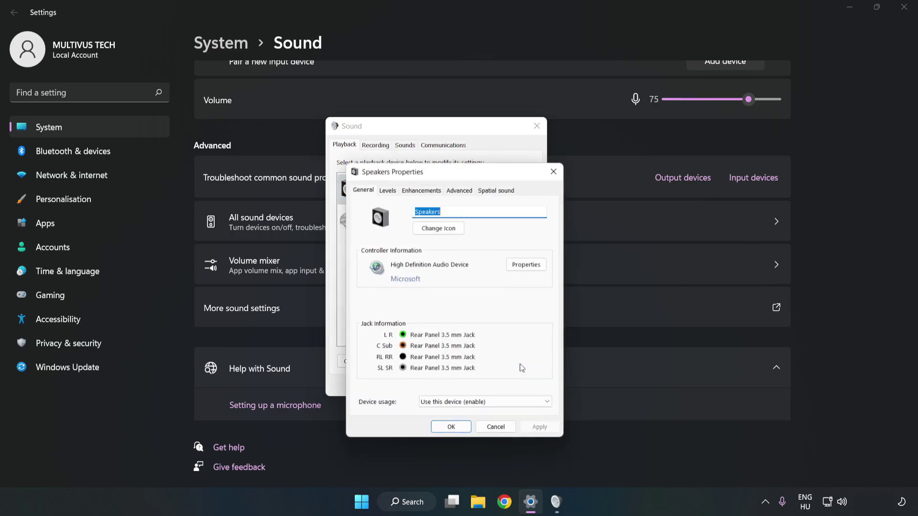
{"action": "left_click_drag", "start_coordinate": [460, 181], "coordinate": [436, 134]}
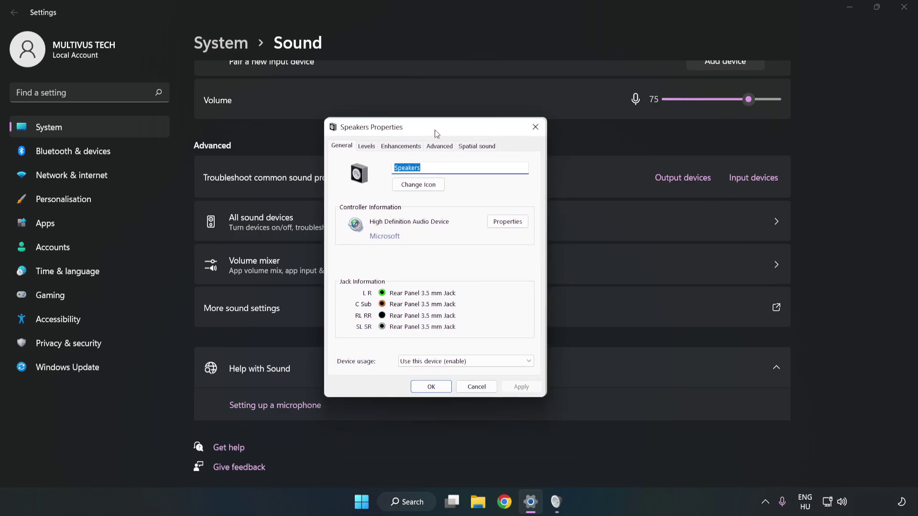
{"action": "left_click", "coordinate": [400, 147]}
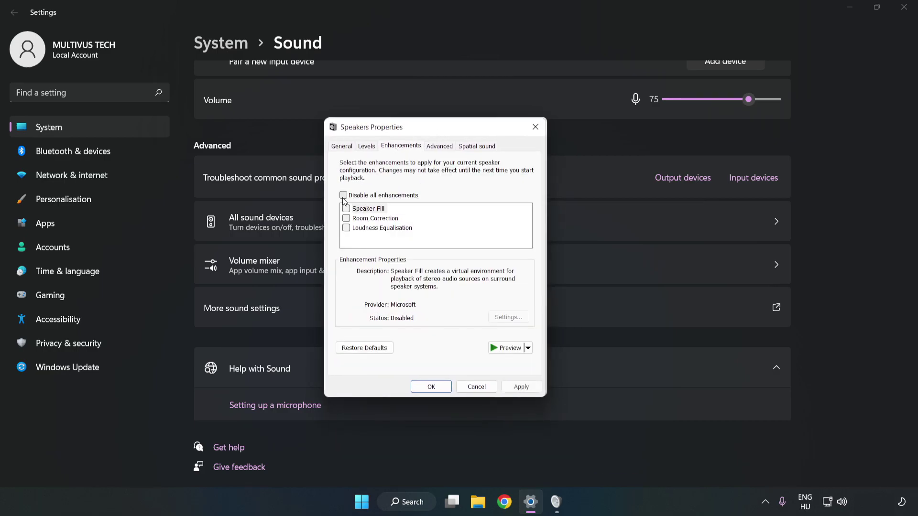
{"action": "left_click", "coordinate": [343, 195]}
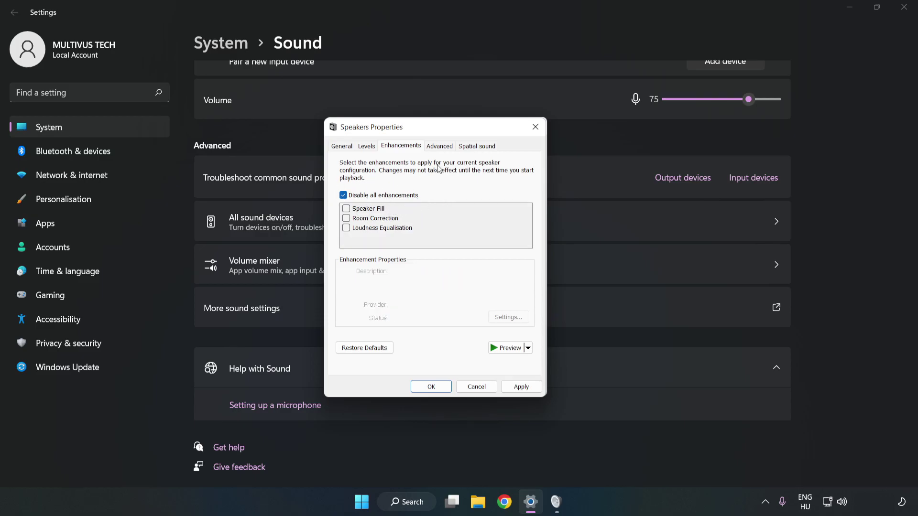
- Set the Speakers default format to 16 bit, 48000 Hz (DVD Quality), apply, and close both Sound dialogs
{"action": "left_click", "coordinate": [439, 149]}
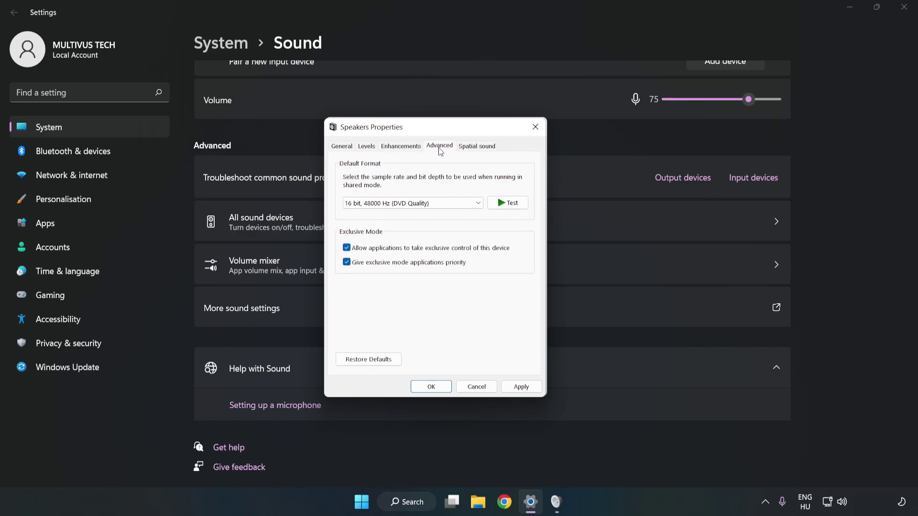
{"action": "left_click", "coordinate": [441, 204]}
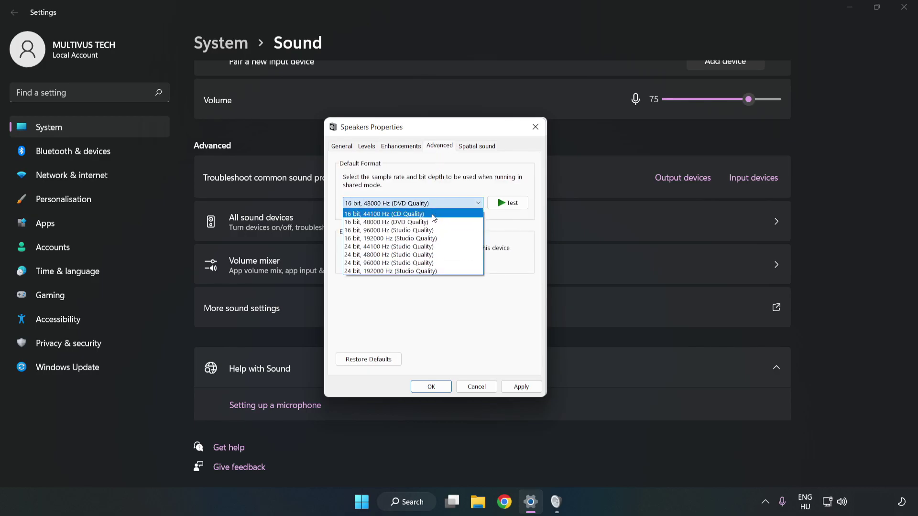
{"action": "left_click", "coordinate": [430, 222]}
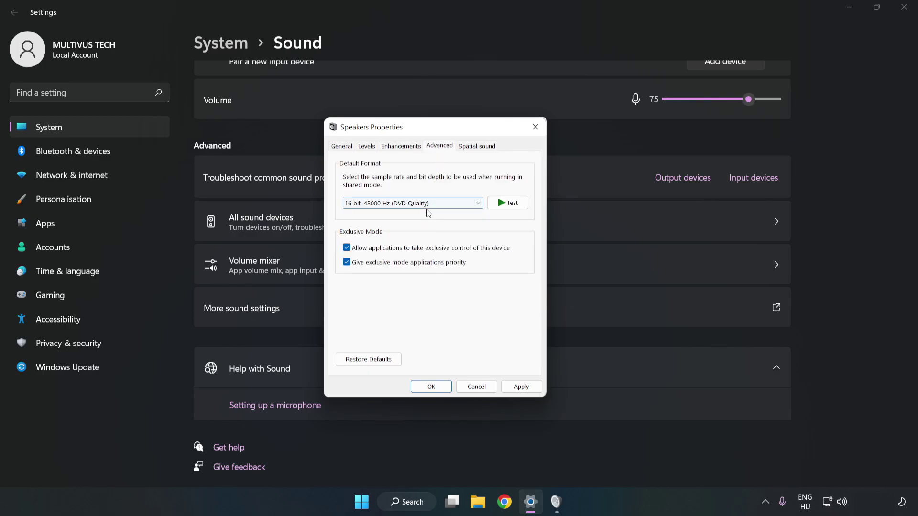
{"action": "left_click", "coordinate": [522, 388]}
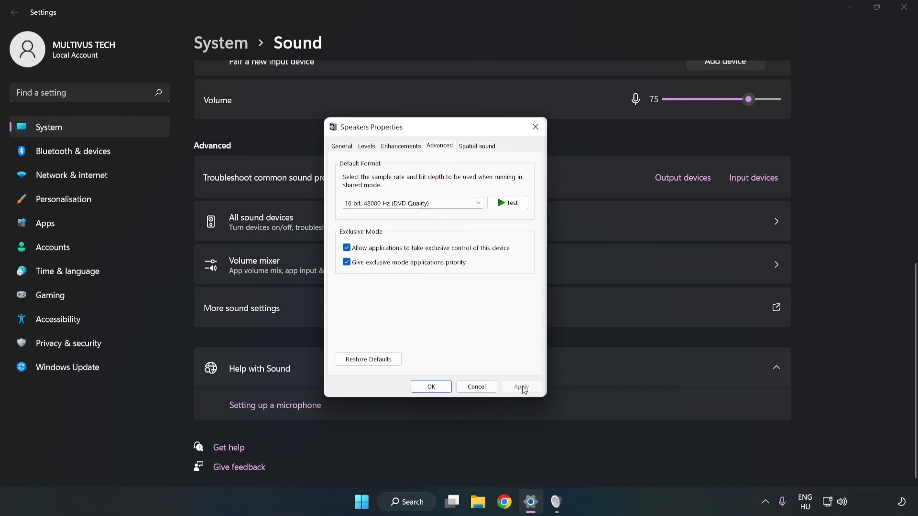
{"action": "left_click", "coordinate": [431, 386]}
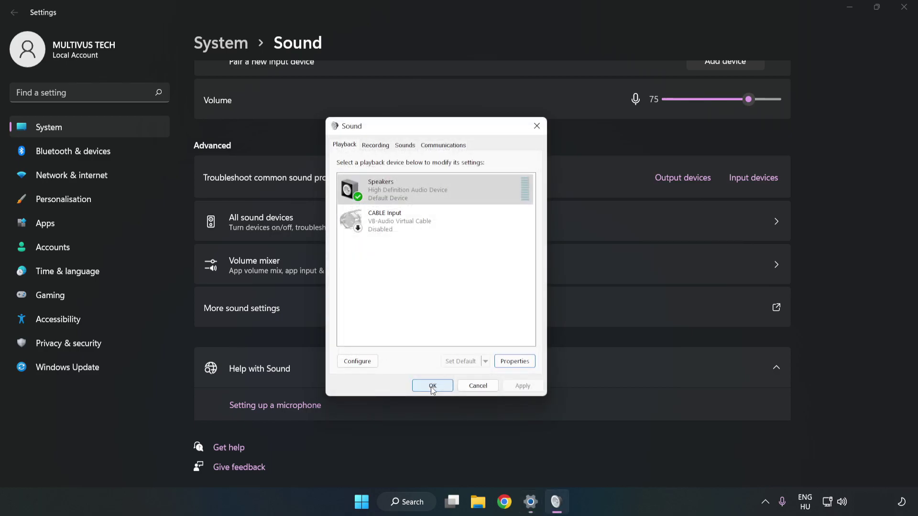
{"action": "left_click", "coordinate": [431, 385]}
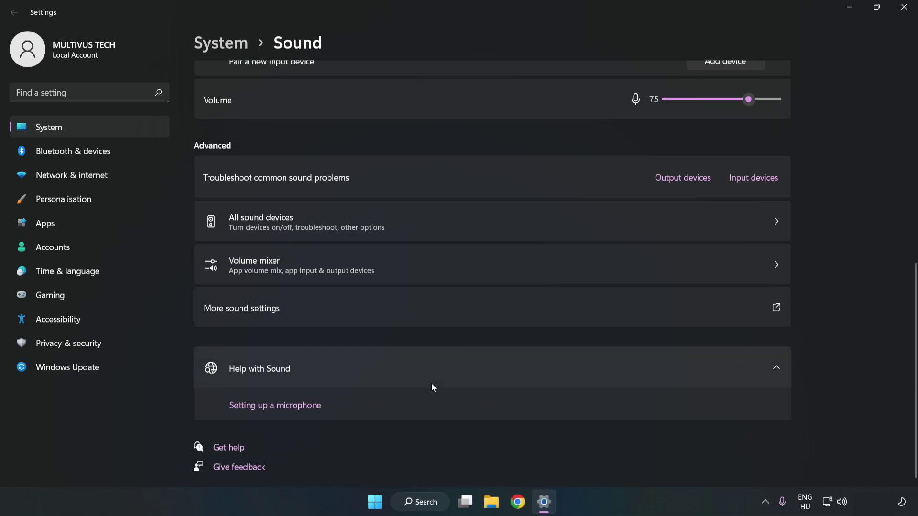
- Close Settings, search Windows for 'device magager', and launch Device Manager from the results
{"action": "left_click", "coordinate": [898, 10]}
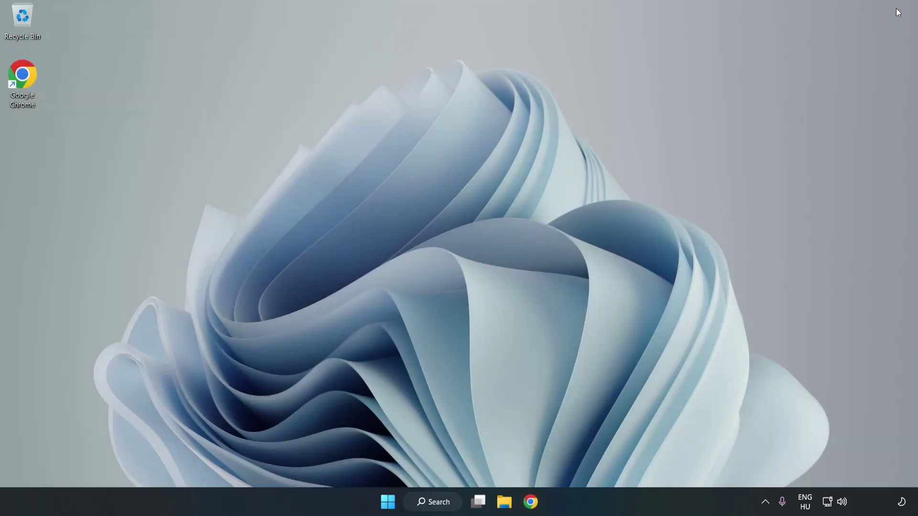
{"action": "left_click", "coordinate": [388, 502]}
{"action": "left_click", "coordinate": [608, 461]}
{"action": "left_click", "coordinate": [449, 503]}
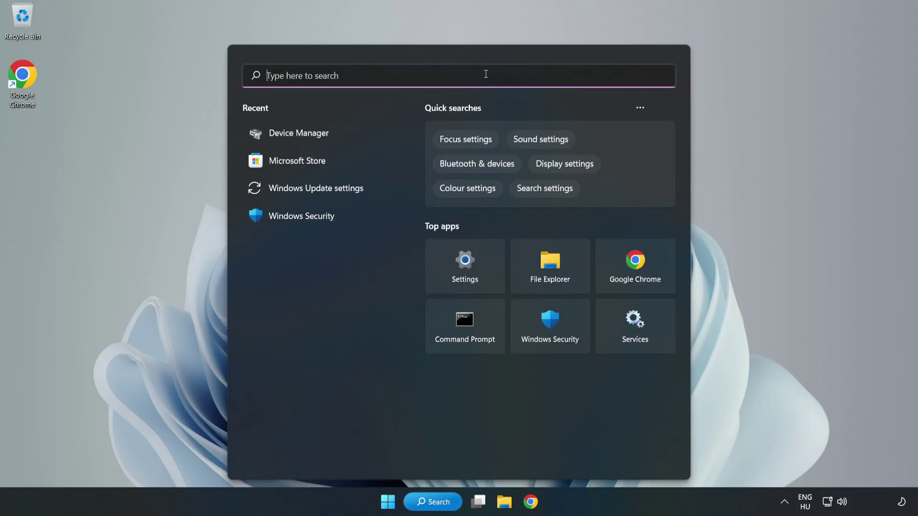
{"action": "type", "text": "device mag"}
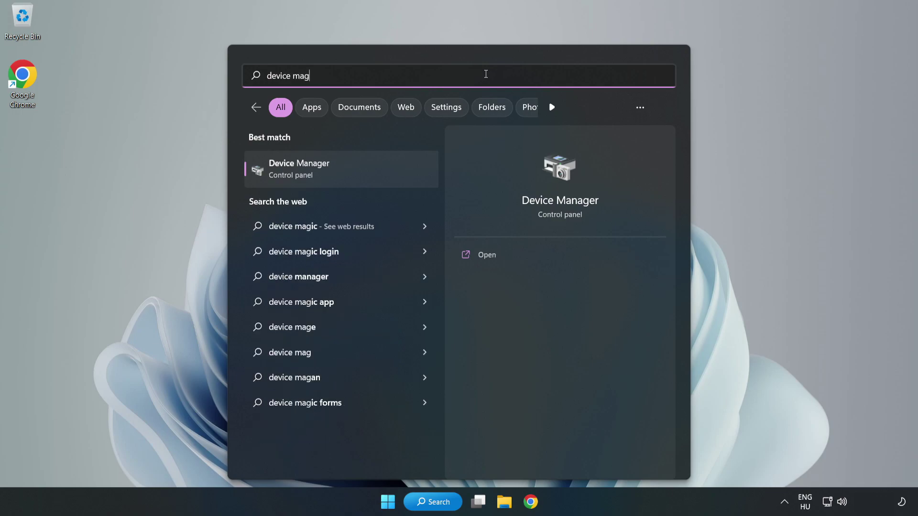
{"action": "key", "text": "BackSpace"}
{"action": "type", "text": "nager"}
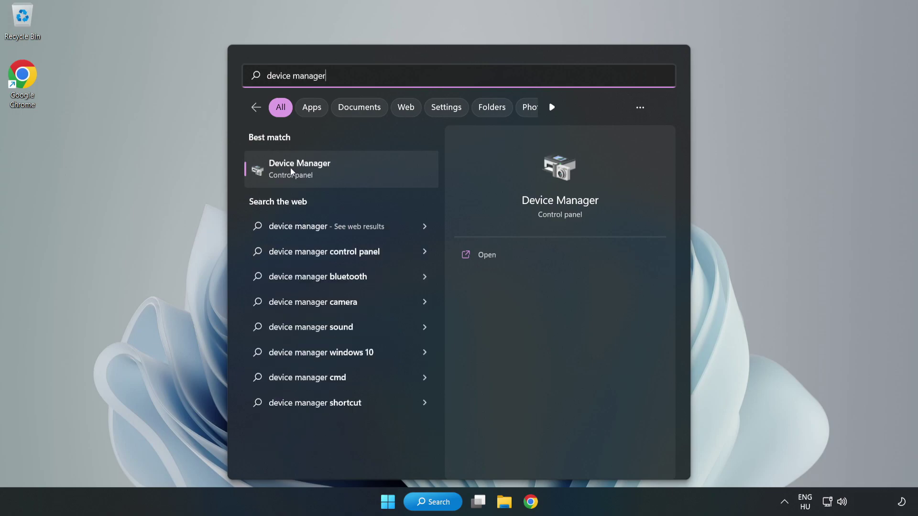
{"action": "left_click", "coordinate": [356, 172]}
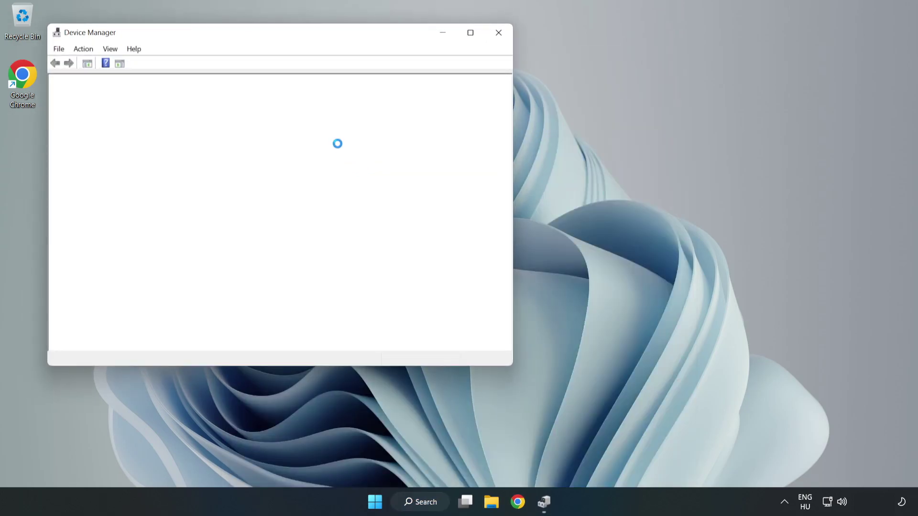
- Expand Sound, video and game controllers and right-click High Definition Audio Device
{"action": "left_click_drag", "start_coordinate": [256, 38], "coordinate": [414, 72]}
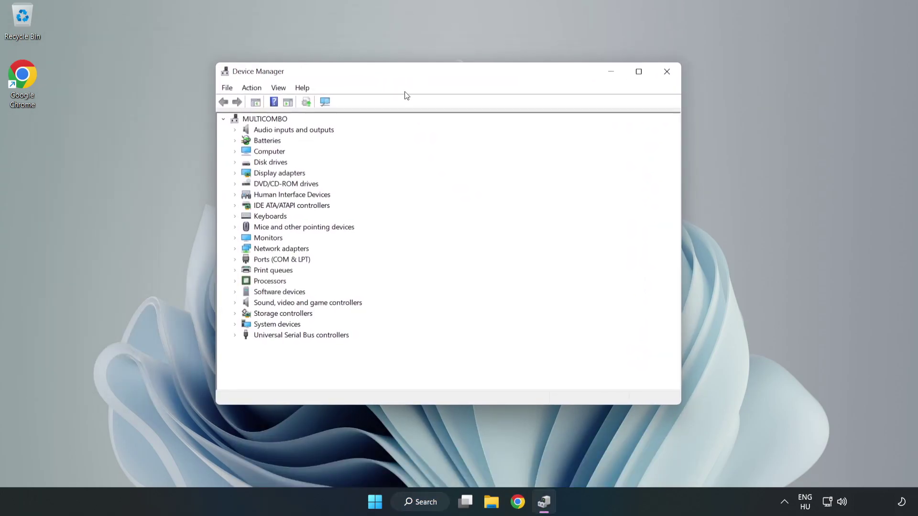
{"action": "left_click", "coordinate": [258, 305]}
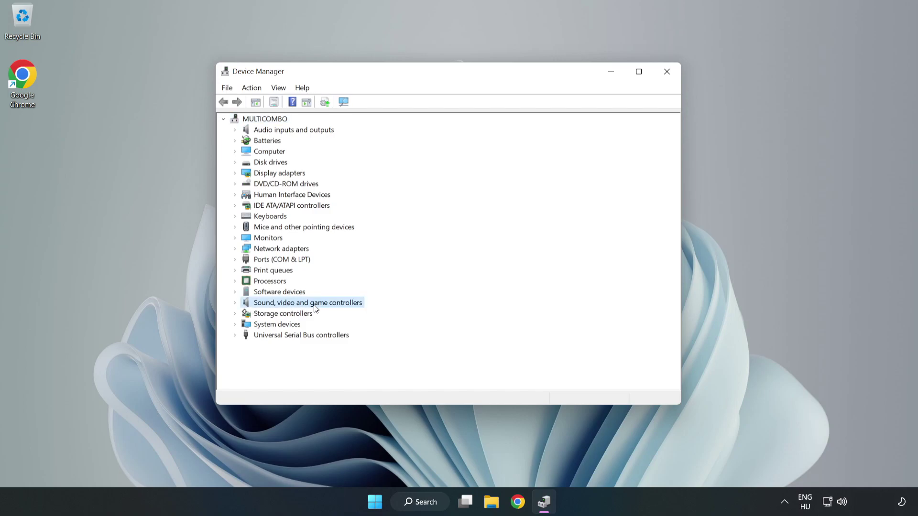
{"action": "left_click", "coordinate": [235, 303]}
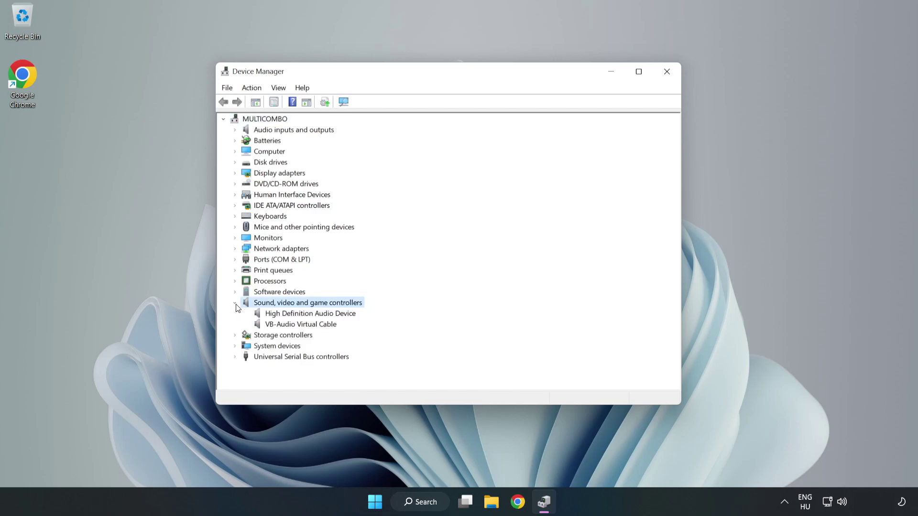
{"action": "left_click", "coordinate": [283, 315]}
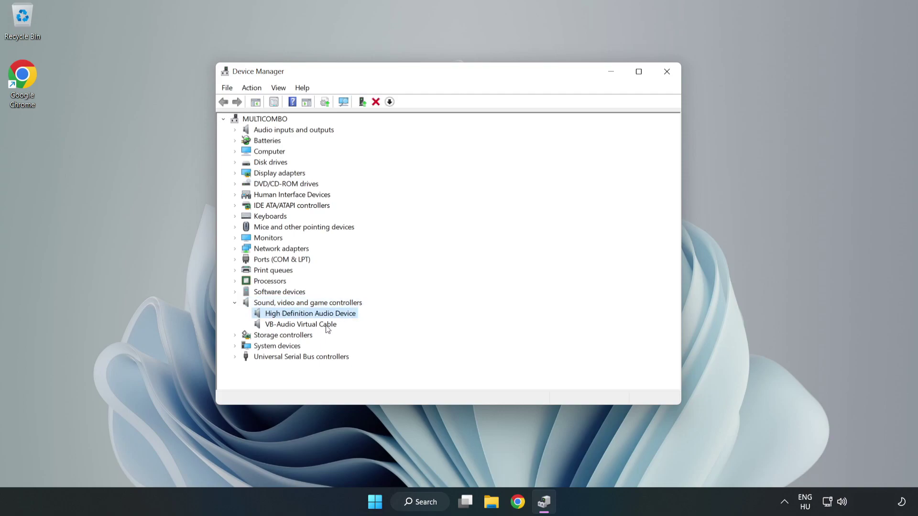
{"action": "right_click", "coordinate": [339, 314]}
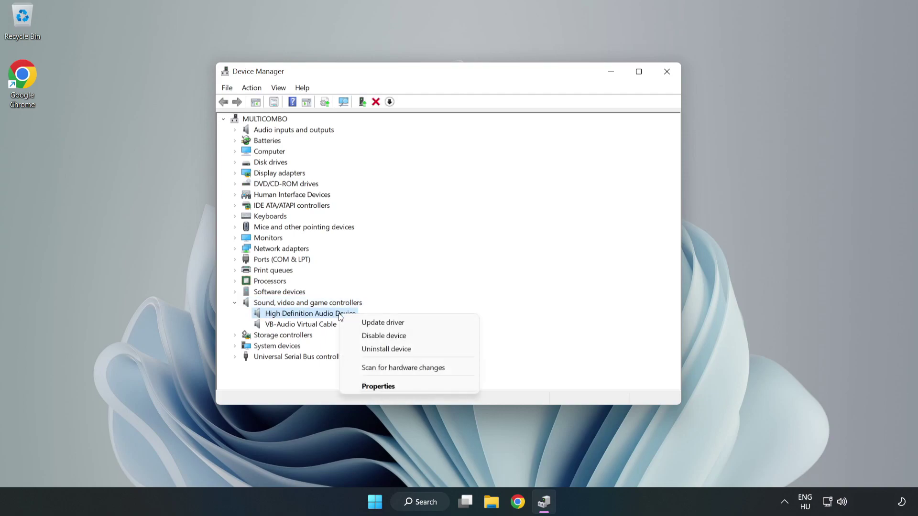
- Reinstall the High Definition Audio Device driver from the compatible driver list, accepting the warning
{"action": "left_click", "coordinate": [416, 323]}
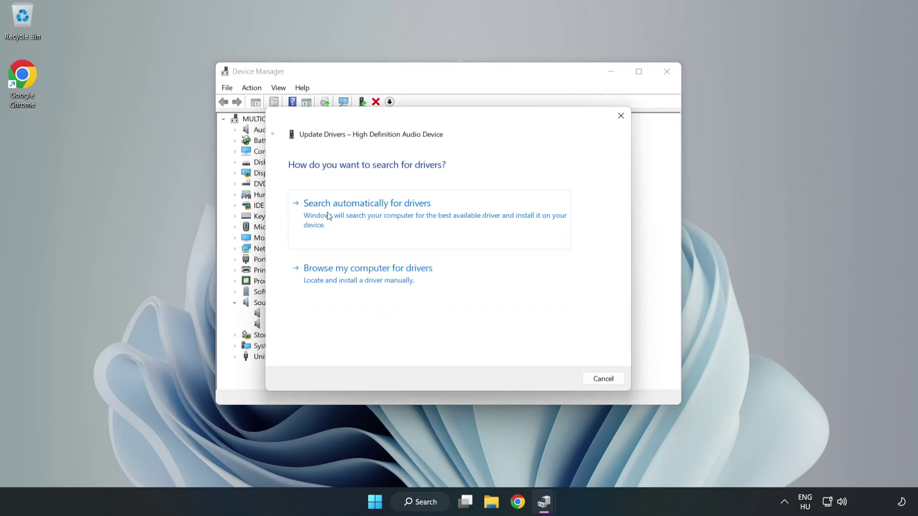
{"action": "left_click", "coordinate": [400, 281]}
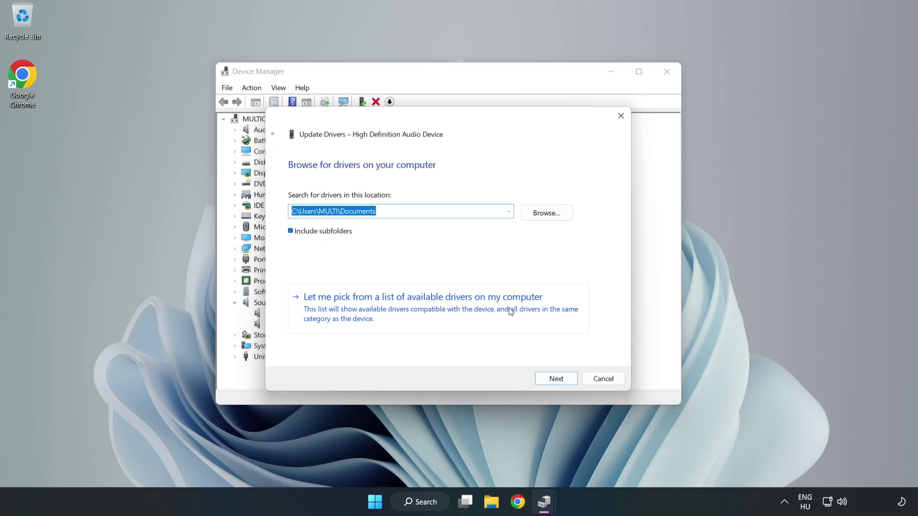
{"action": "left_click", "coordinate": [478, 315]}
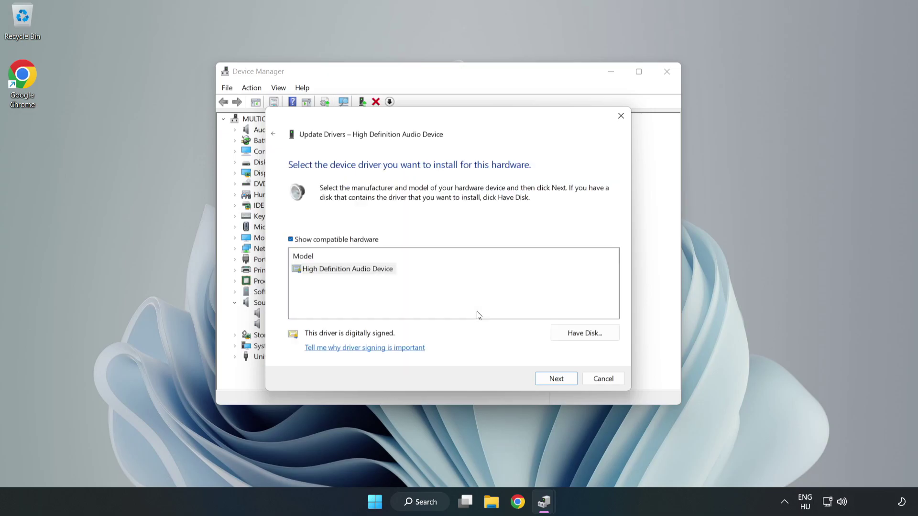
{"action": "left_click", "coordinate": [307, 273]}
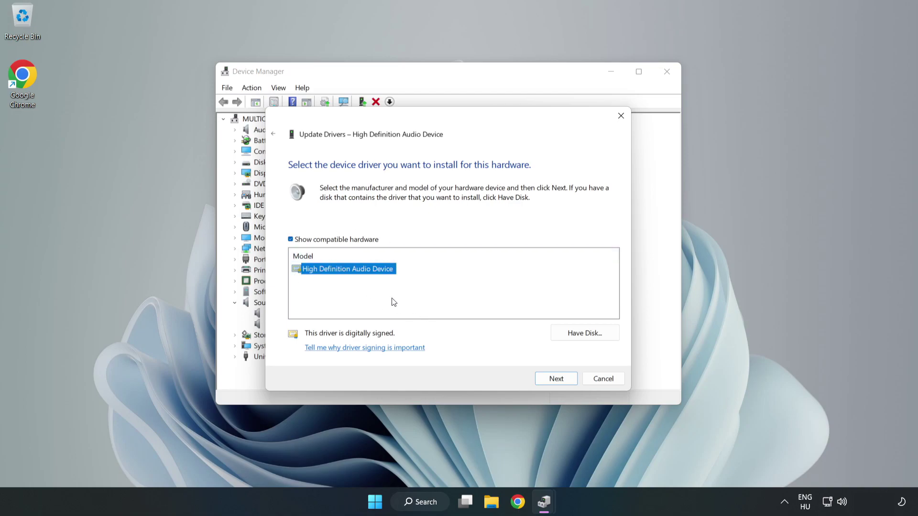
{"action": "left_click", "coordinate": [557, 380]}
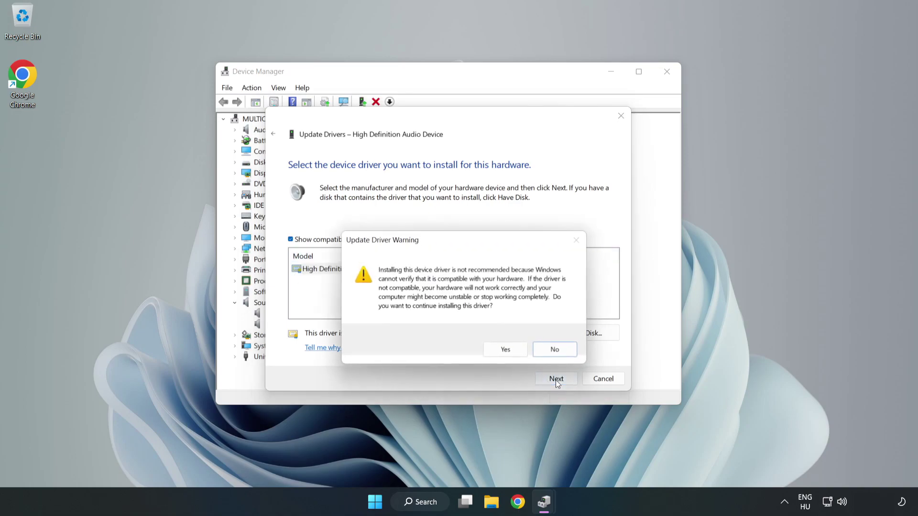
{"action": "left_click", "coordinate": [509, 354]}
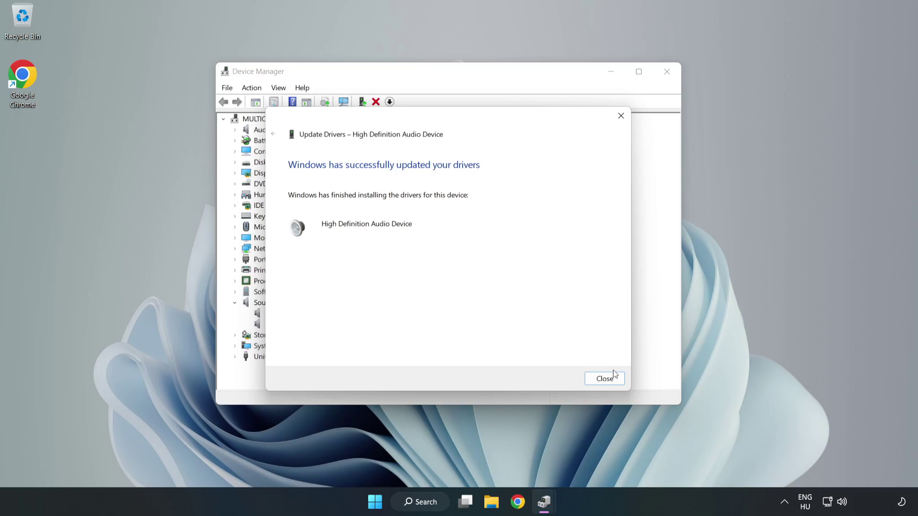
- Close the driver update wizard and Device Manager, then bring up Start's power options to restart
{"action": "left_click", "coordinate": [604, 381]}
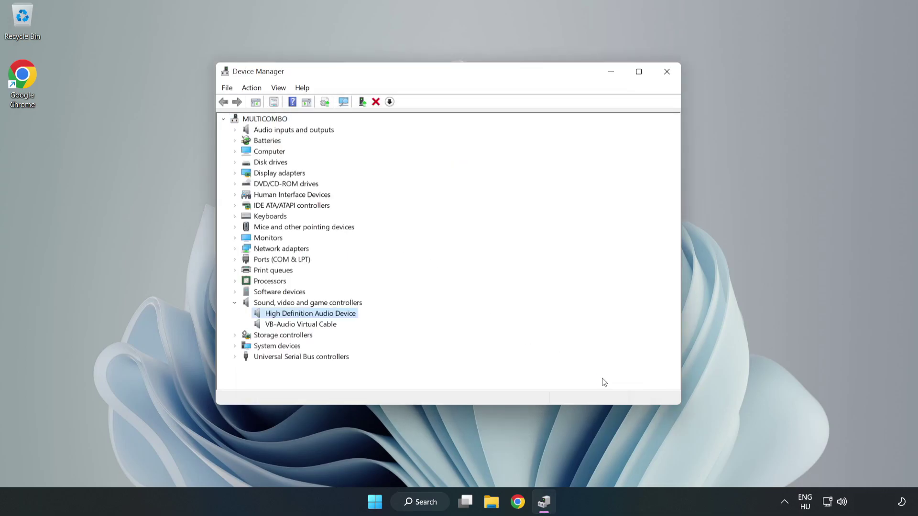
{"action": "left_click", "coordinate": [665, 73]}
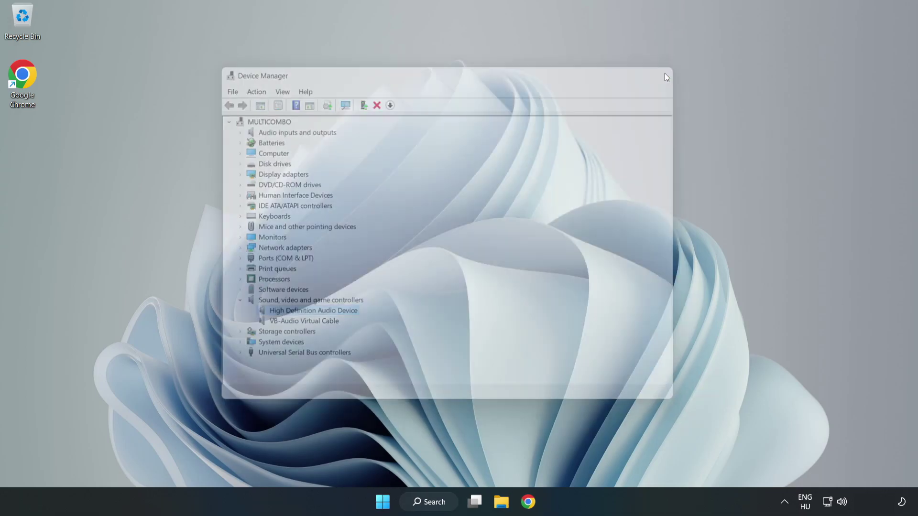
{"action": "left_click", "coordinate": [388, 500]}
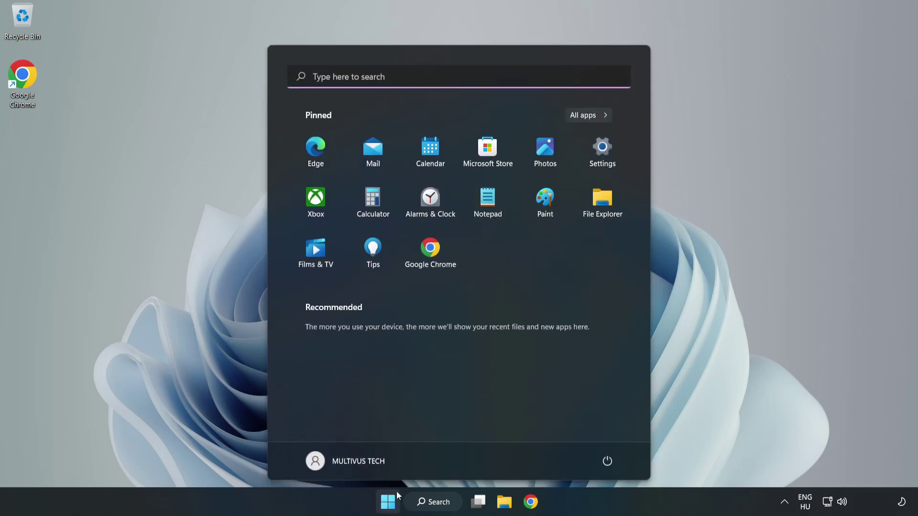
{"action": "left_click", "coordinate": [607, 460]}
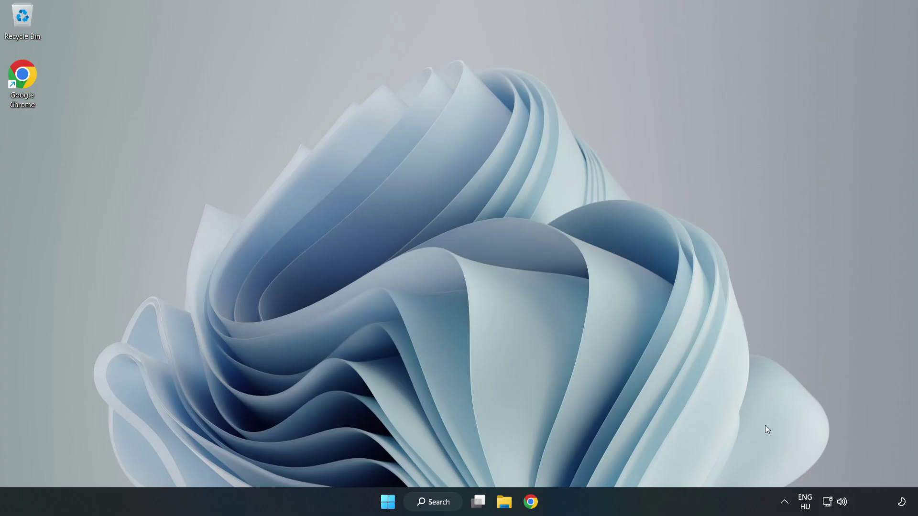
- Launch the Playing Audio troubleshooter from the taskbar speaker icon's Troubleshoot sound problems option
{"action": "right_click", "coordinate": [844, 503]}
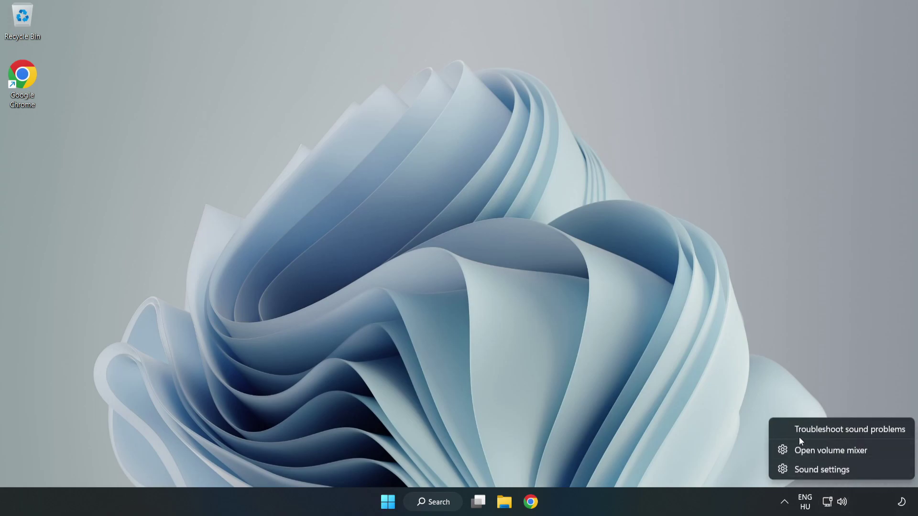
{"action": "left_click", "coordinate": [830, 429]}
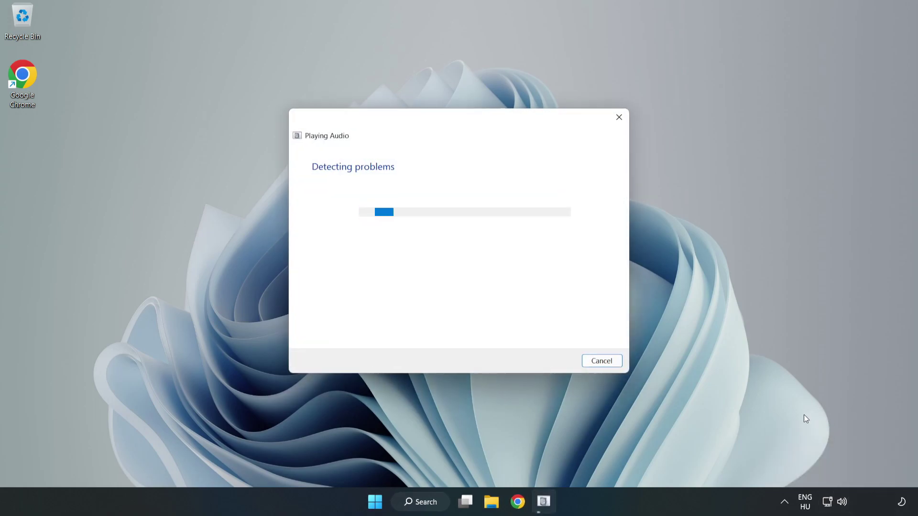